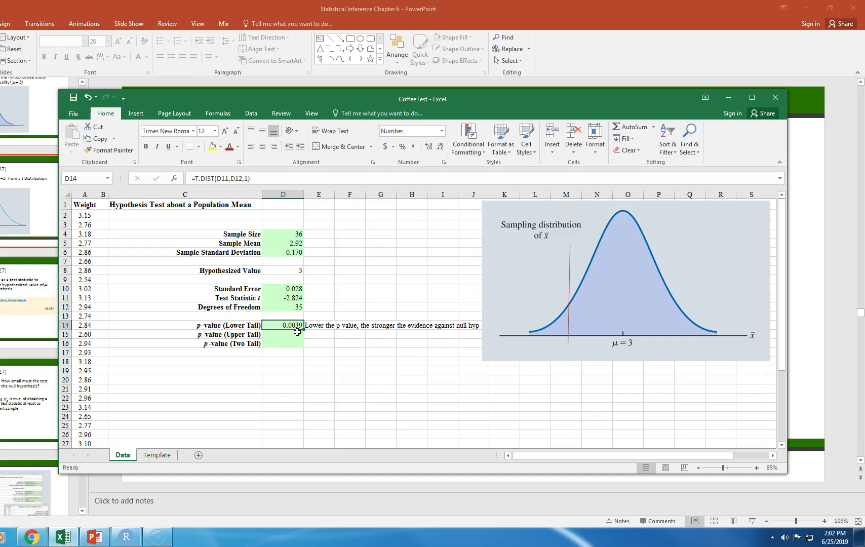
- Calculate the two-tail p-value in D16 as twice the lower-tail p-value, using =D14*2
left_click(297, 331)
left_click(294, 333)
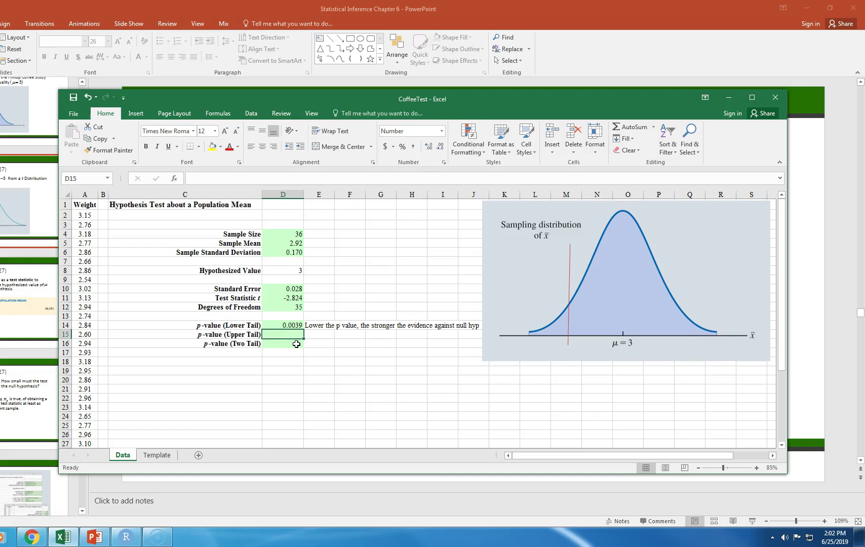
left_click(296, 344)
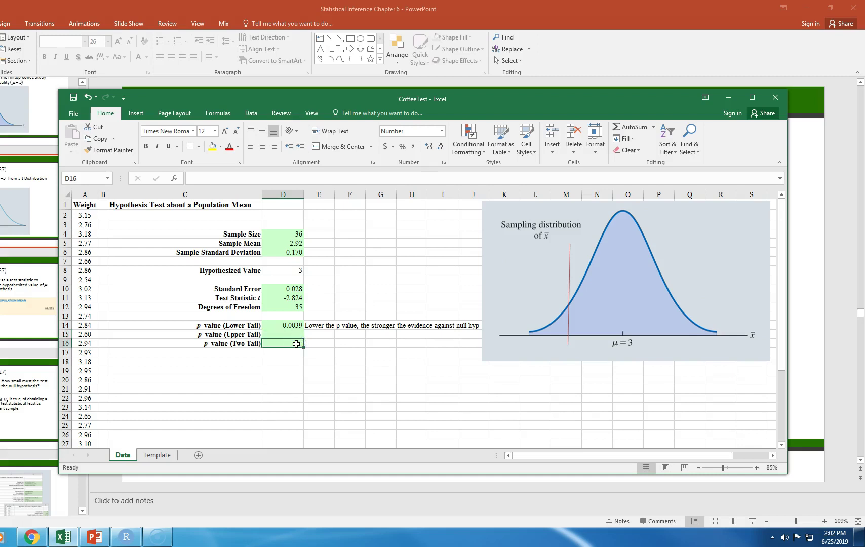
type("=")
left_click(298, 324)
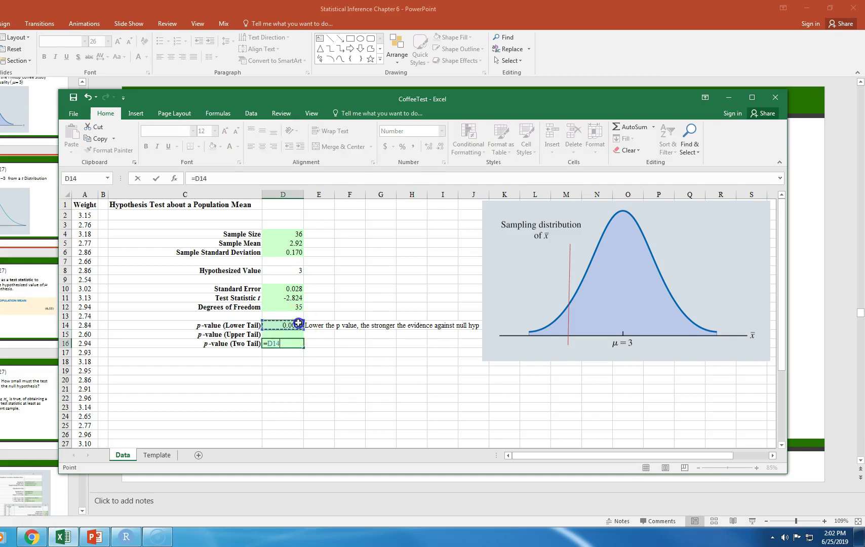
type("*2")
key("Return")
left_click(299, 343)
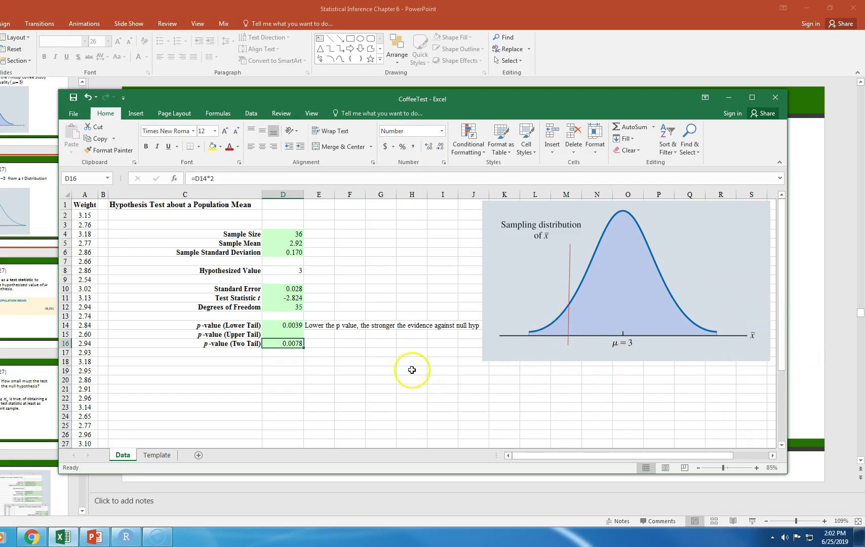
- Calculate the upper-tail p-value in D15 with the formula =1-D14
left_click(293, 334)
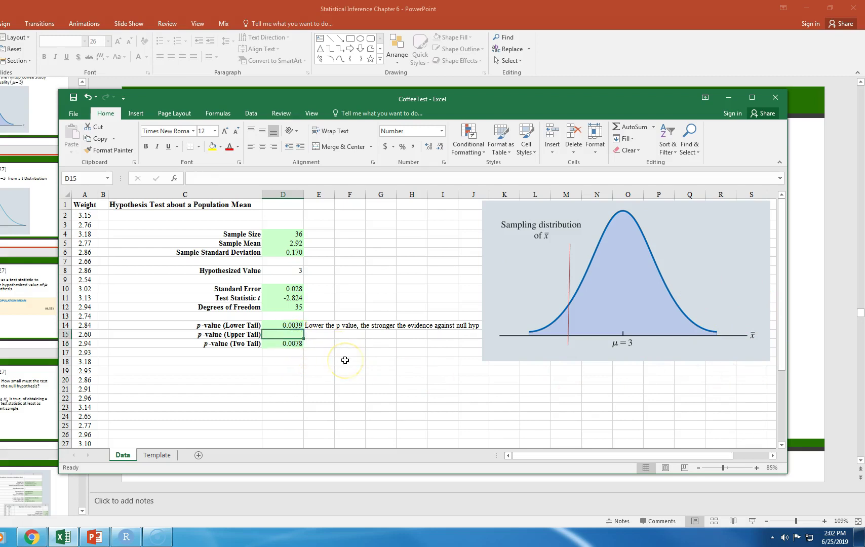
type("=1-")
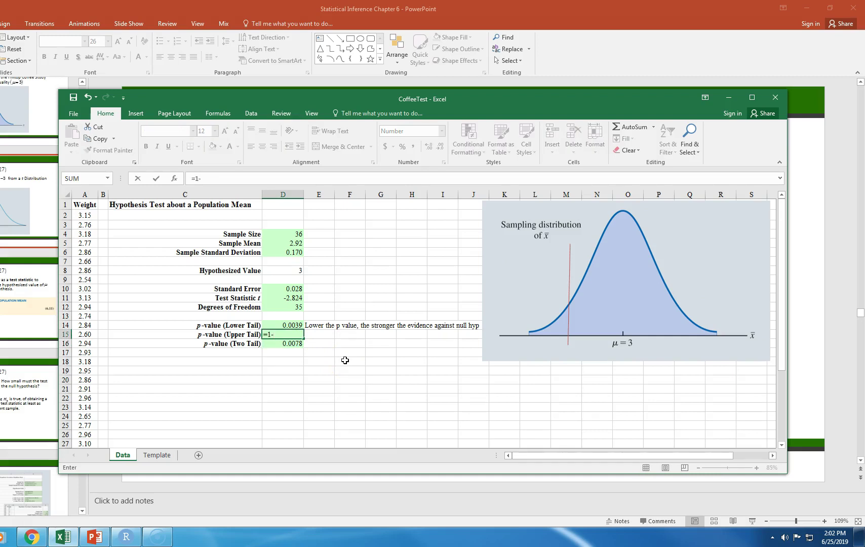
left_click(286, 324)
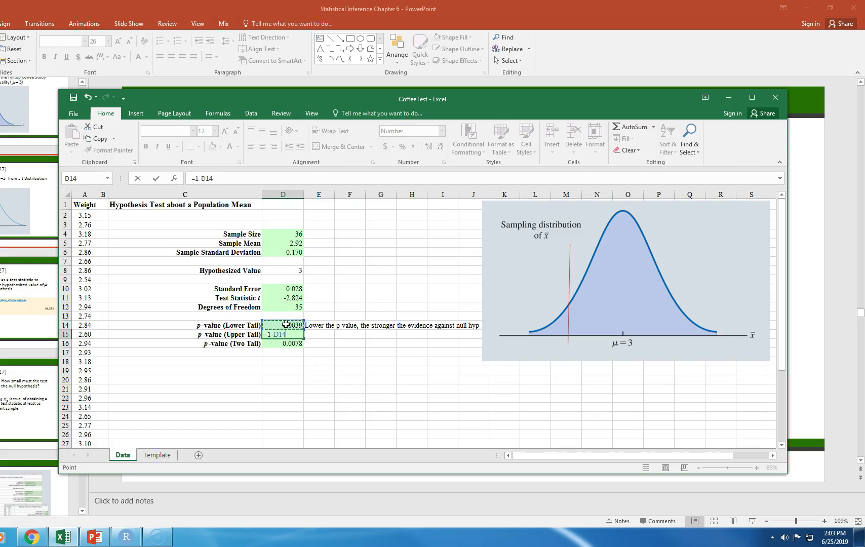
key("Return")
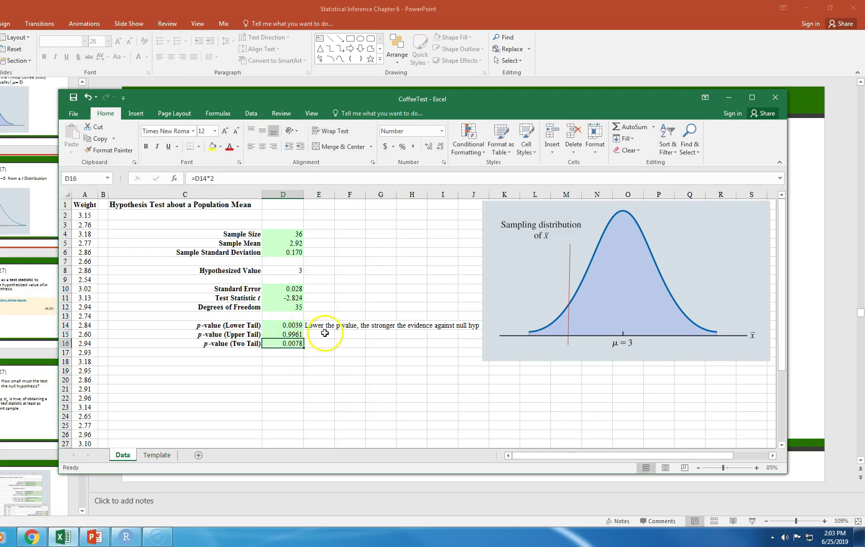
left_click_drag(233, 325, 276, 327)
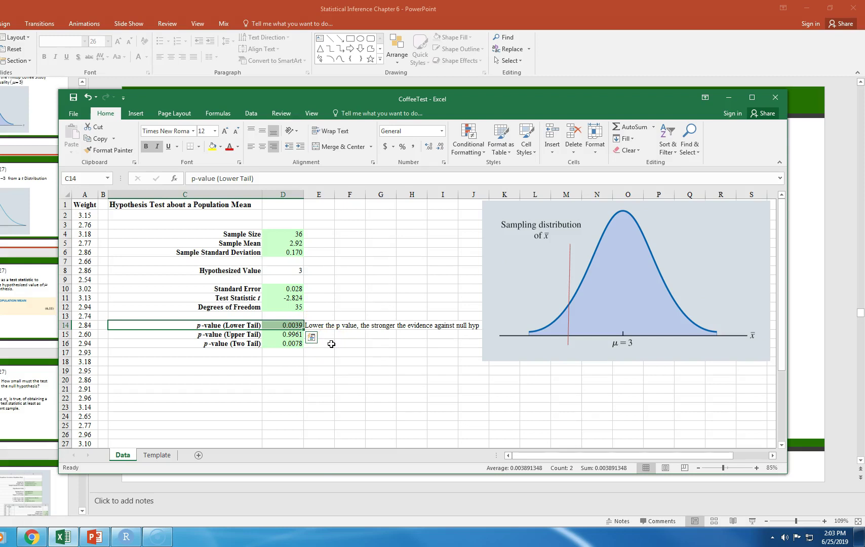
- Add the label "Level of significance" in C18 and enter 5% beside it in D18
left_click(244, 363)
type("Level ")
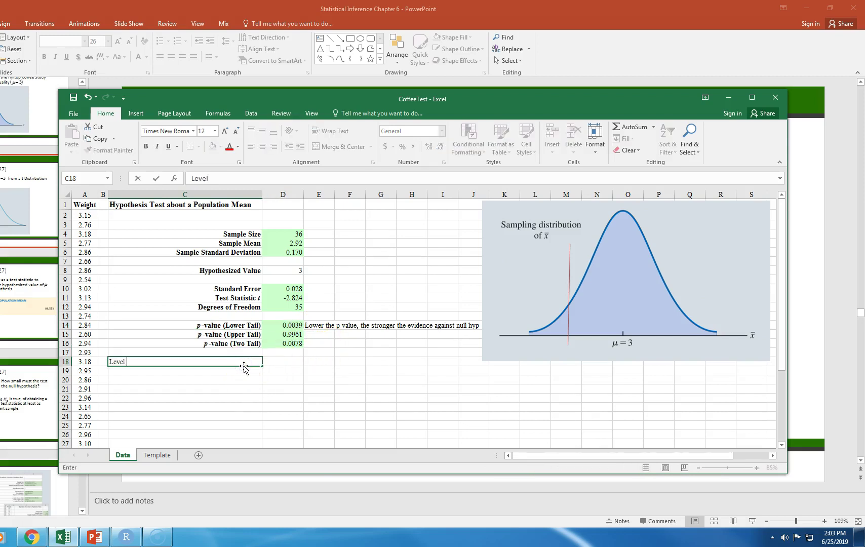
type("of significance")
key("Tab")
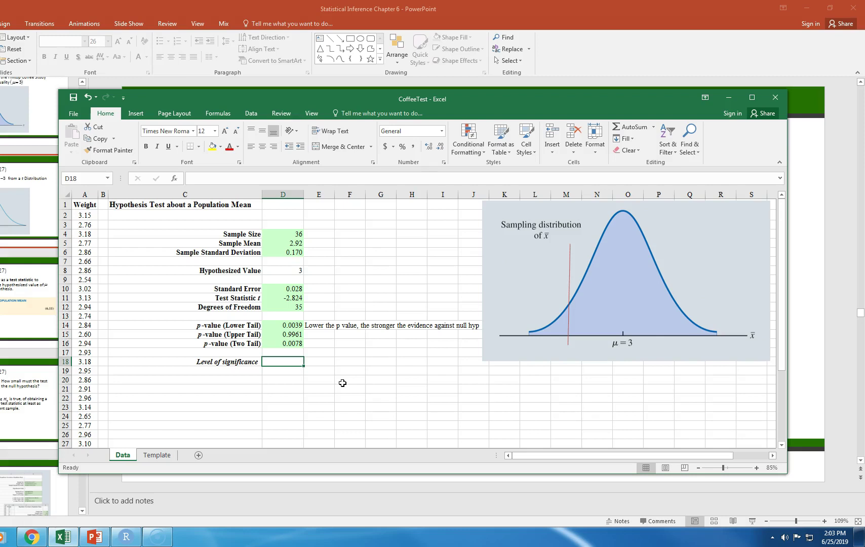
type("5%")
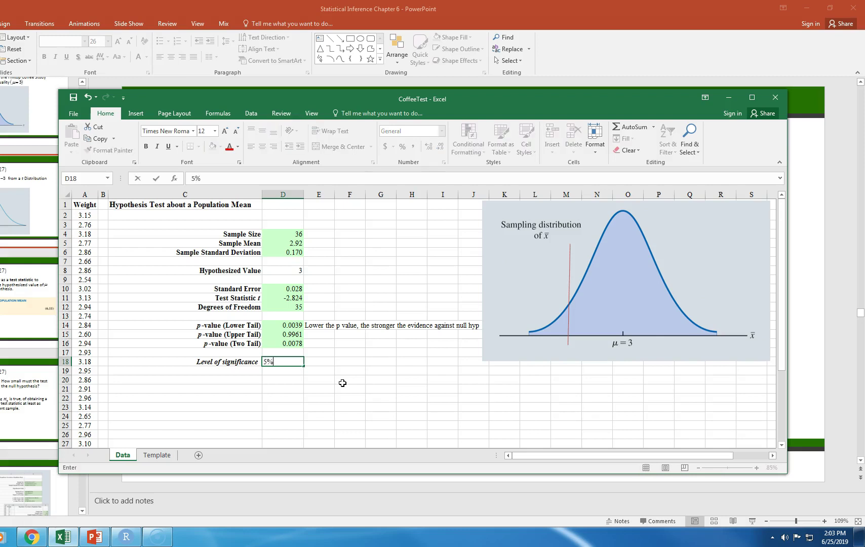
key("Return")
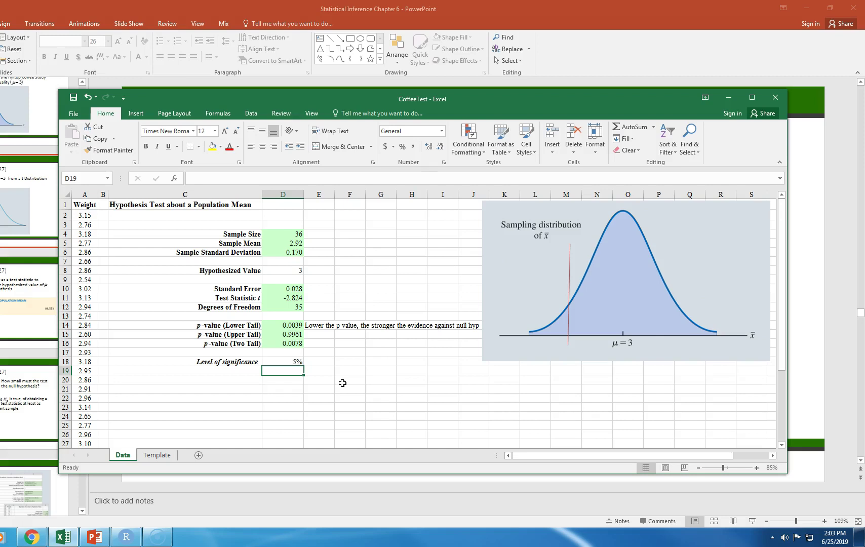
- Add the label "Decision Rule" in C19, directly below the level of significance label
left_click(239, 369)
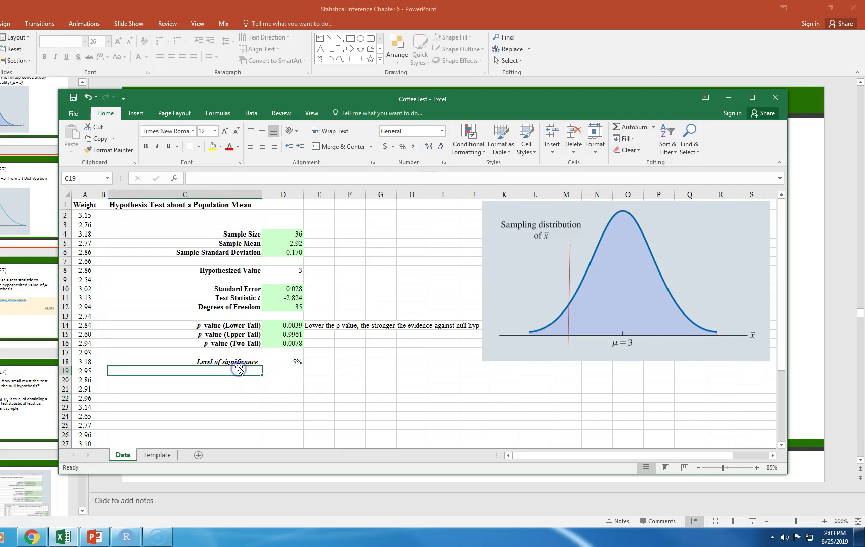
type("Decisi")
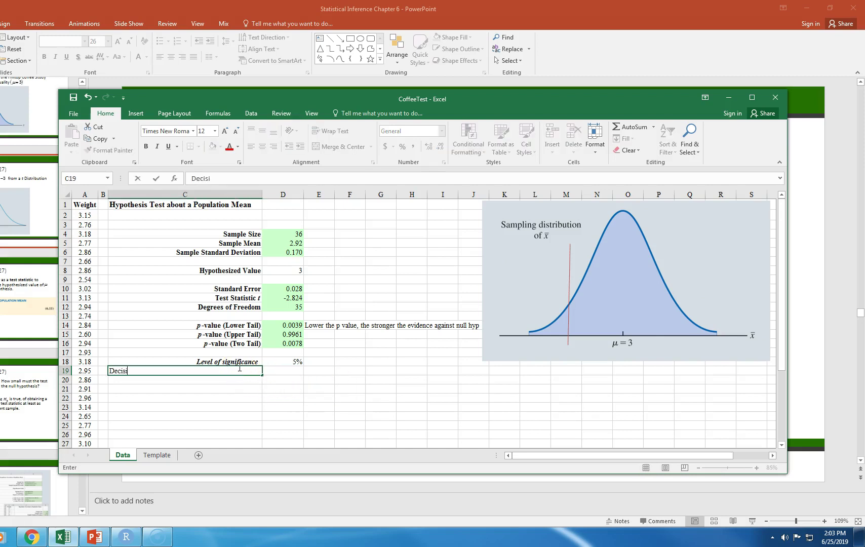
type("on Rule")
key("Tab")
- Enter the decision rule text "If p value is lower, reject H0" in D19
left_click(296, 330)
left_click(302, 371)
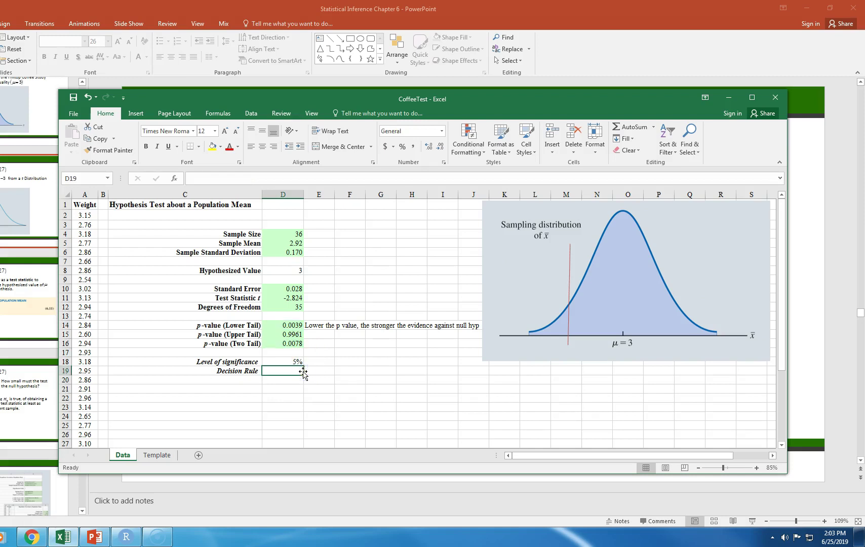
left_click(303, 373)
left_click(291, 324)
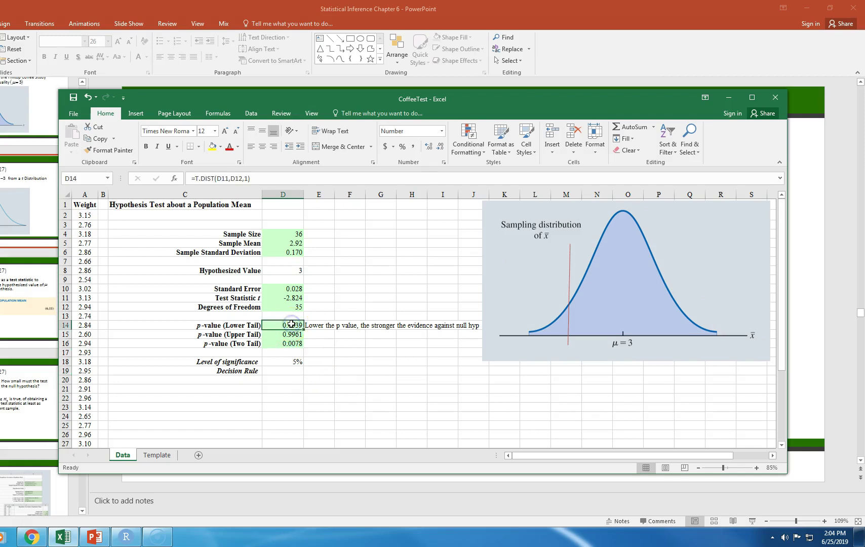
left_click(298, 372)
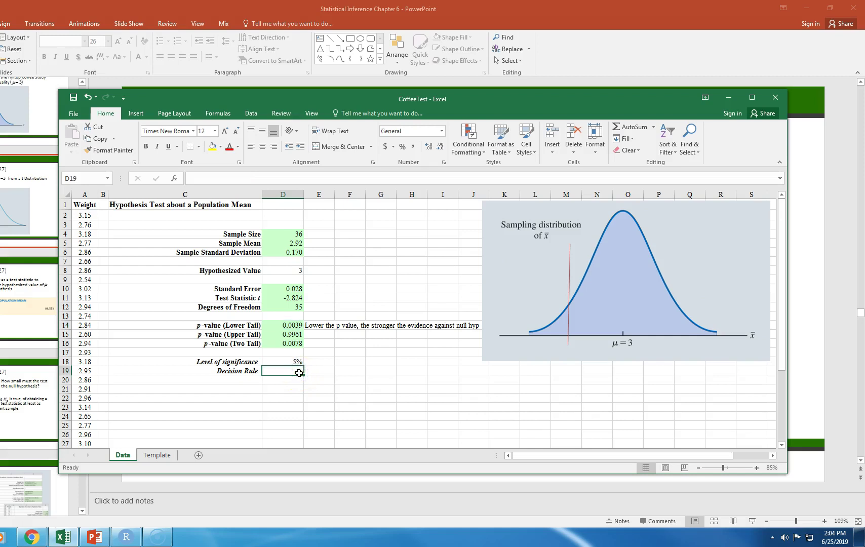
type("I")
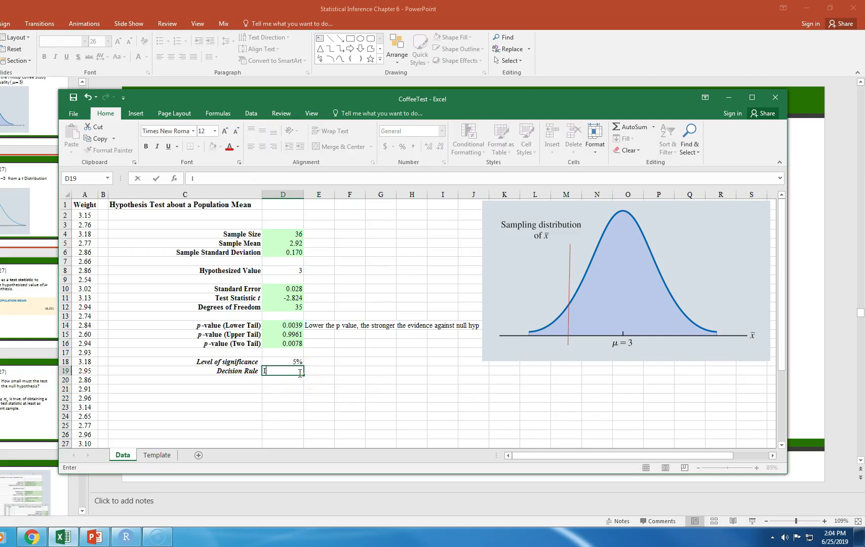
type("f p value is lower, reject ")
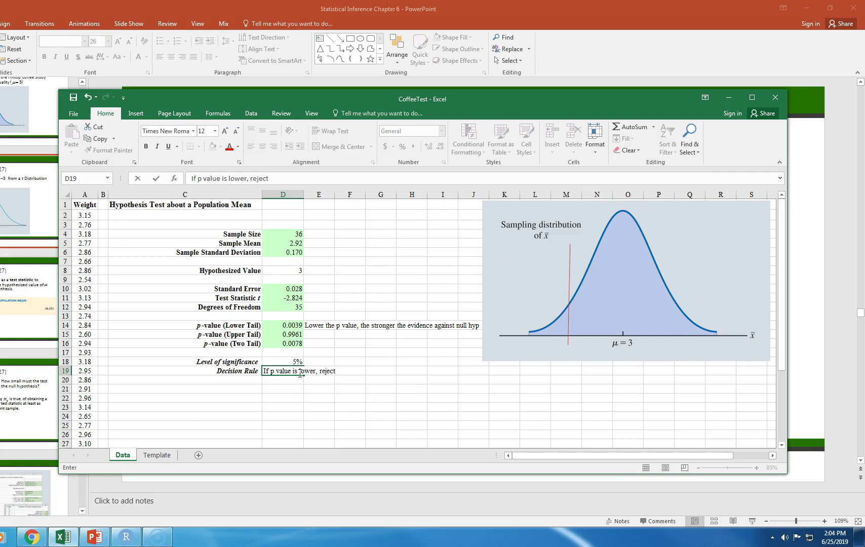
type("H0")
key("Return")
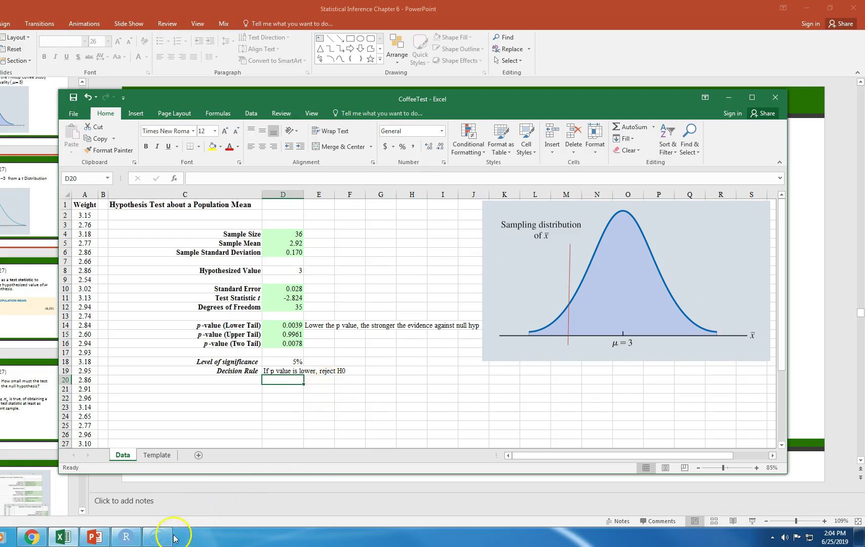
- Switch to RStudio and create a new blank R script
left_click(137, 542)
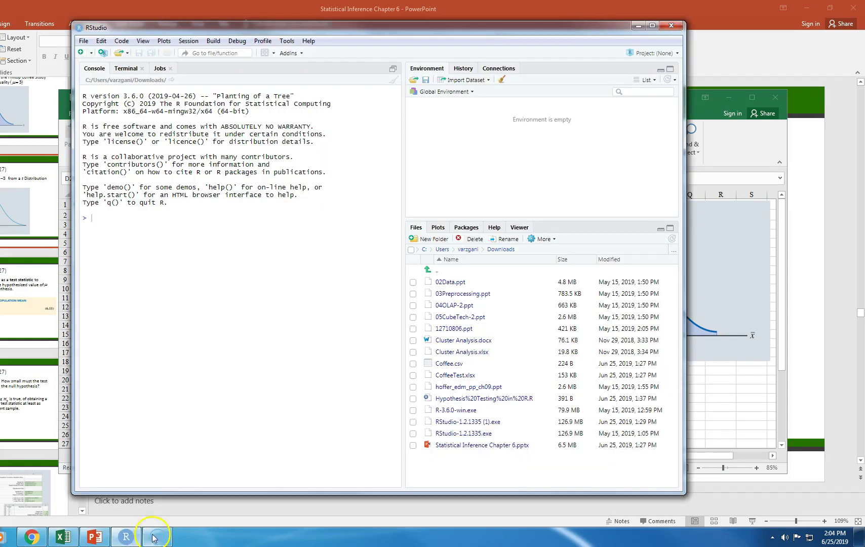
left_click(652, 26)
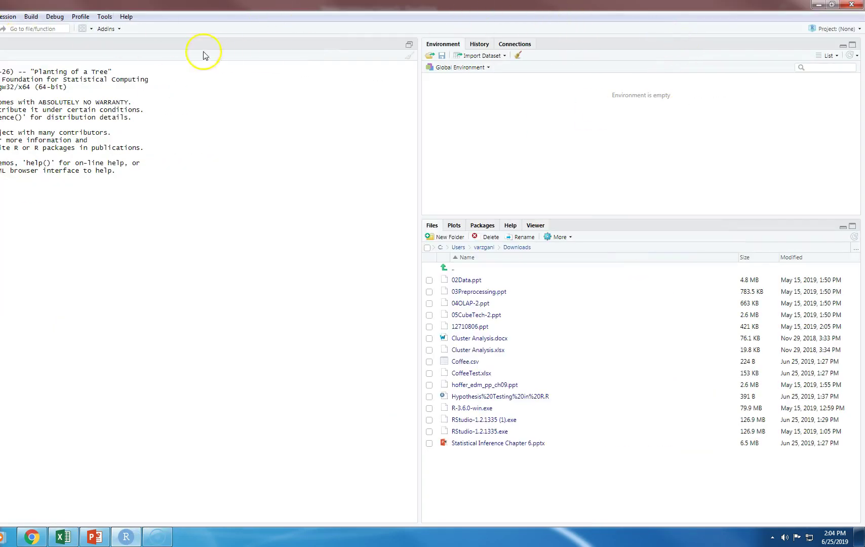
left_click(832, 4)
left_click_drag(421, 32, 420, 52)
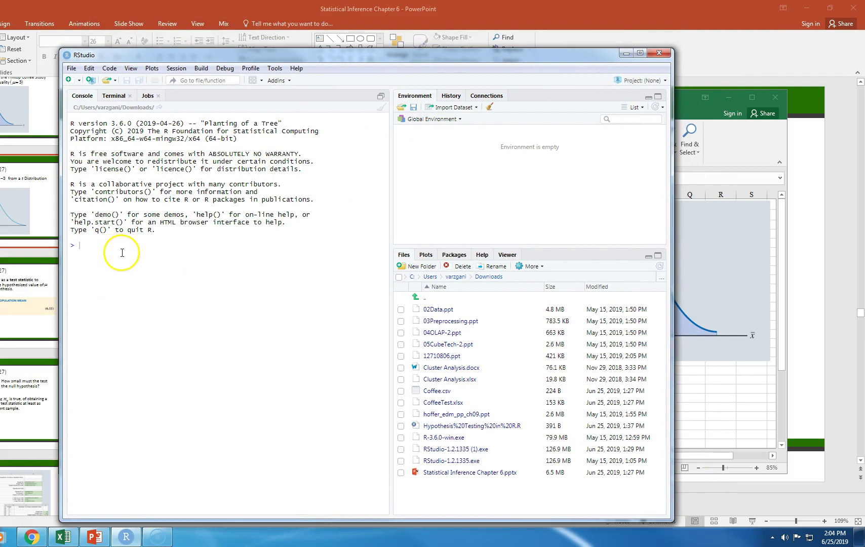
left_click(69, 80)
left_click(86, 95)
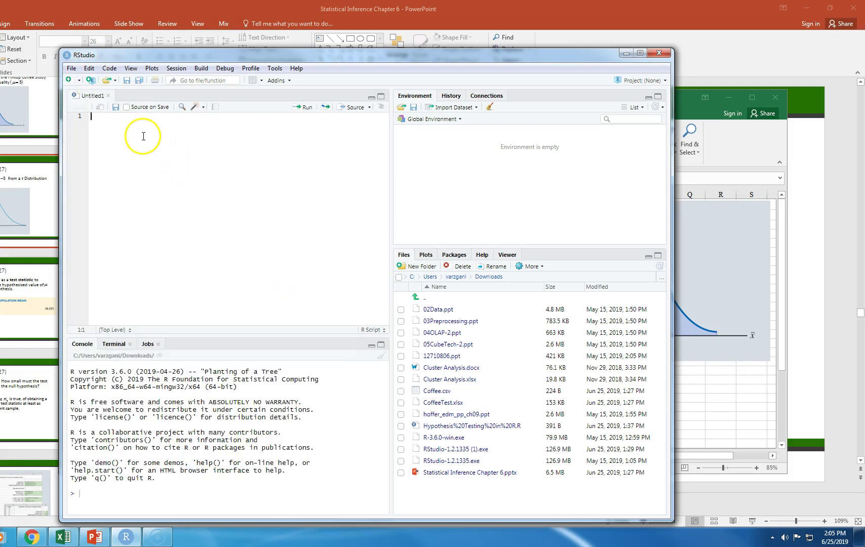
- Write the comment "#Hypothesis Testing" on the script's first line and leave a blank line below it
type("#Hypothesis Testing")
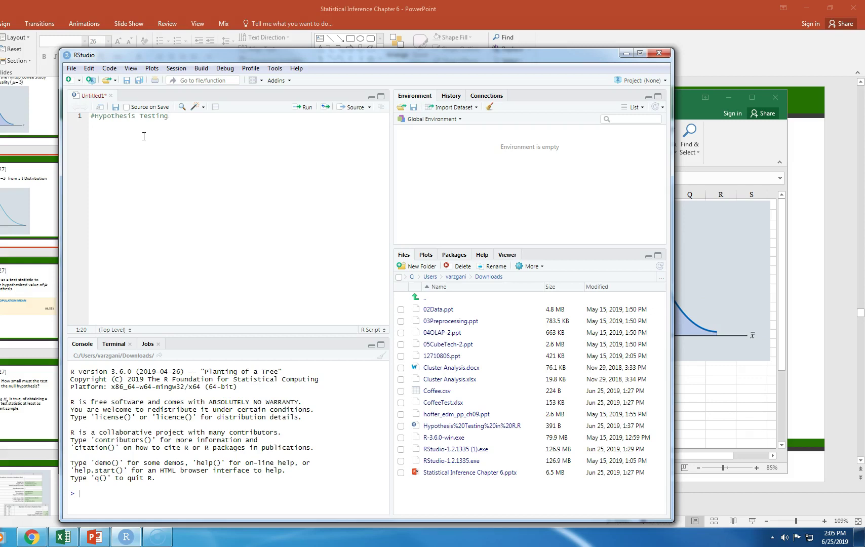
key("Return")
left_click(160, 233)
- Run coffee<-read.csv(file.choose(), header=TRUE) in the console to read a CSV file into coffee
left_click(113, 492)
type("coffee<-read")
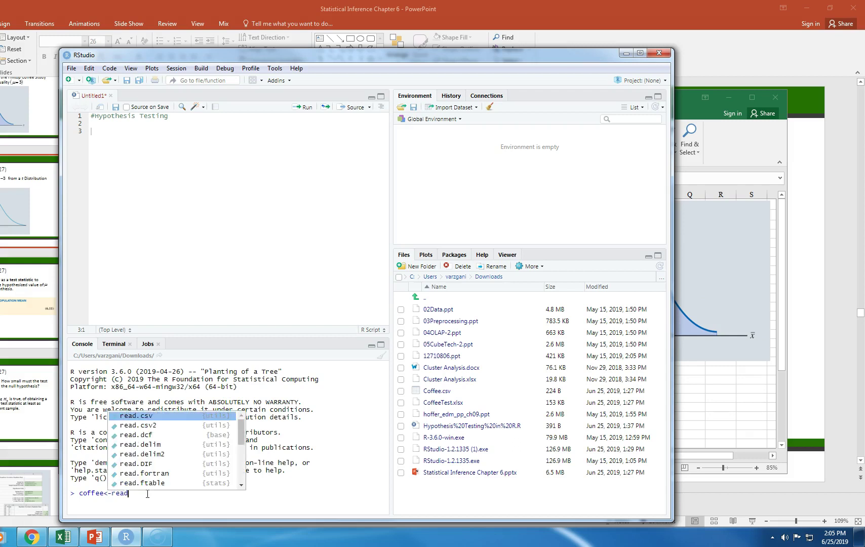
type(".")
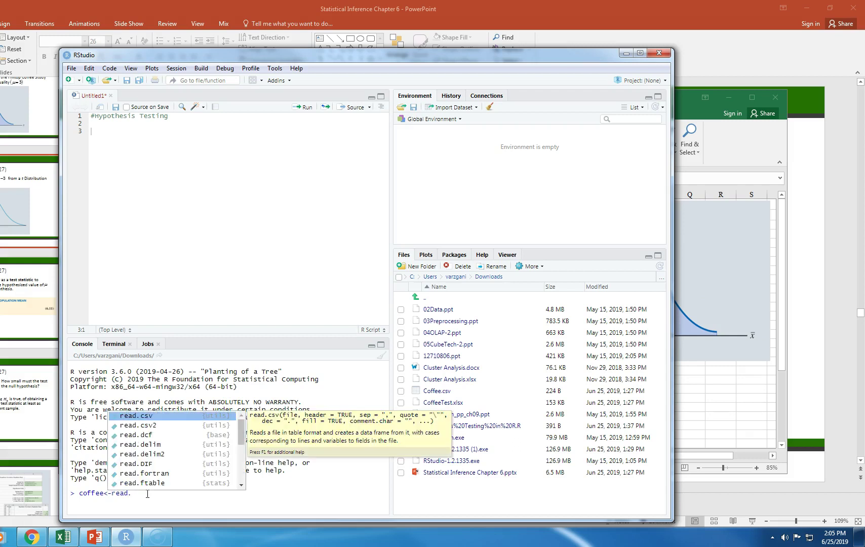
double_click(161, 416)
type("file")
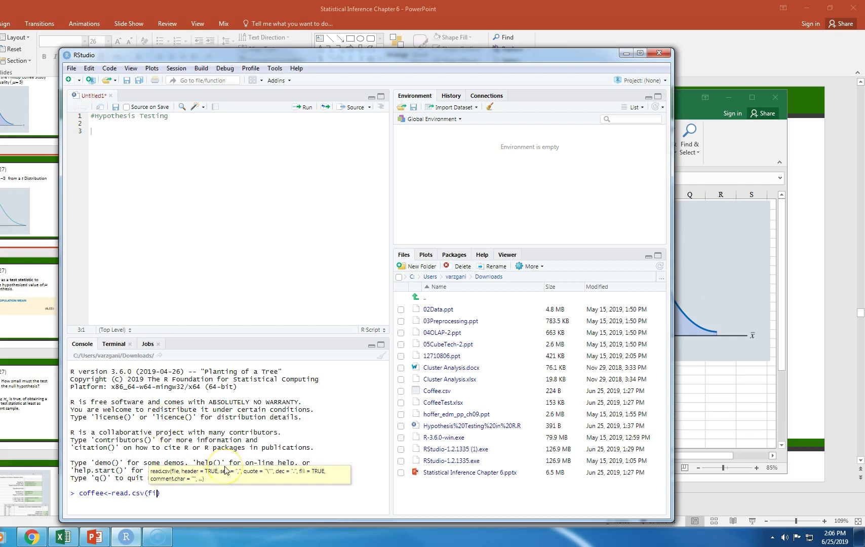
type(".")
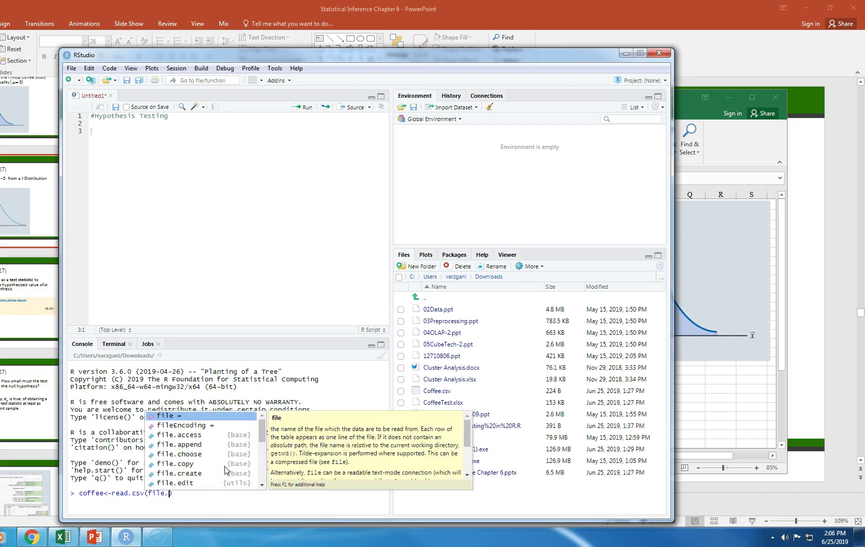
left_click(211, 448)
double_click(211, 453)
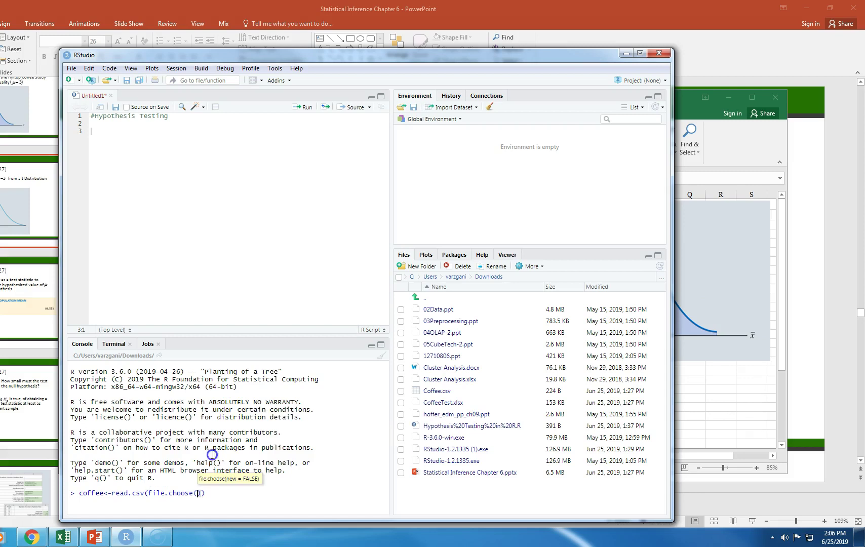
left_click(200, 494)
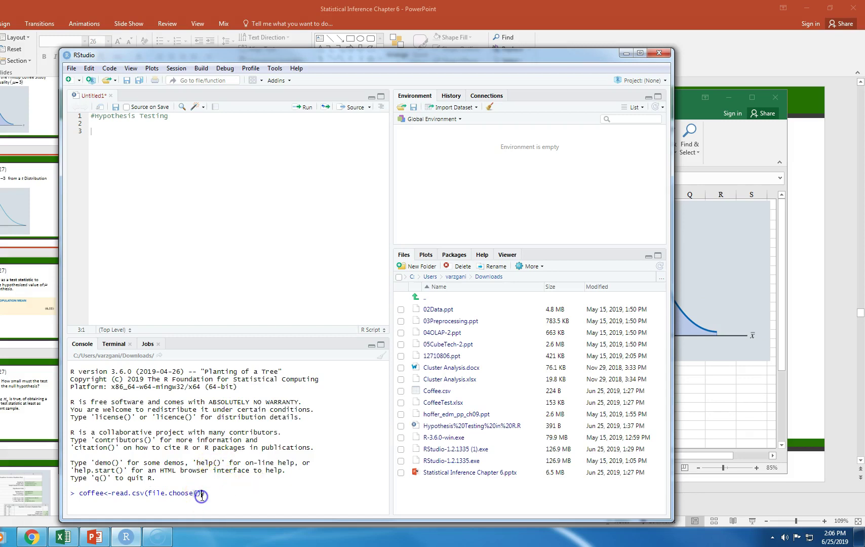
type(", header=TRUE")
key("Return")
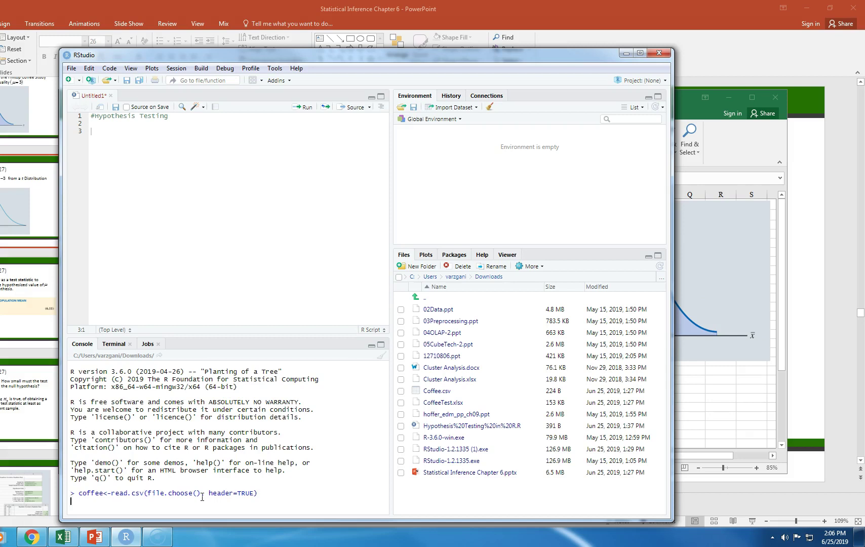
- Choose the Coffee CSV file in the Downloads folder to load it into the coffee data frame
left_click_drag(141, 4, 437, 145)
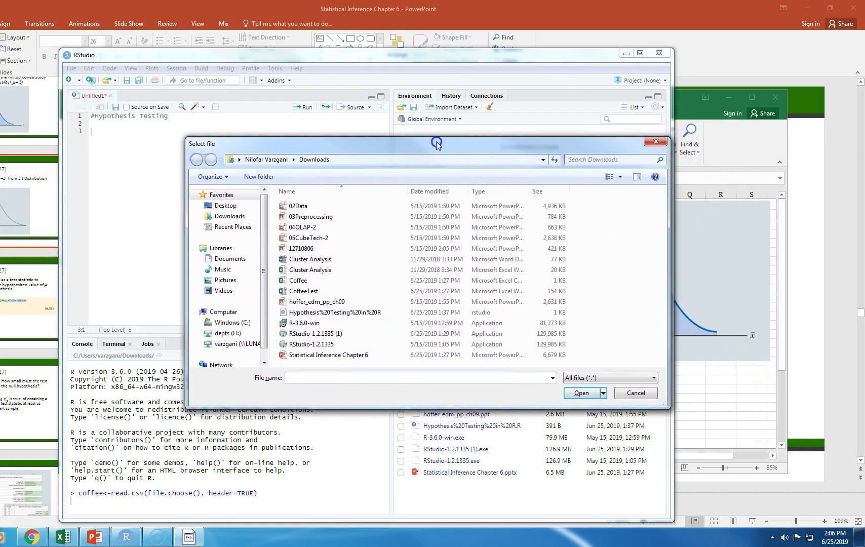
left_click(363, 280)
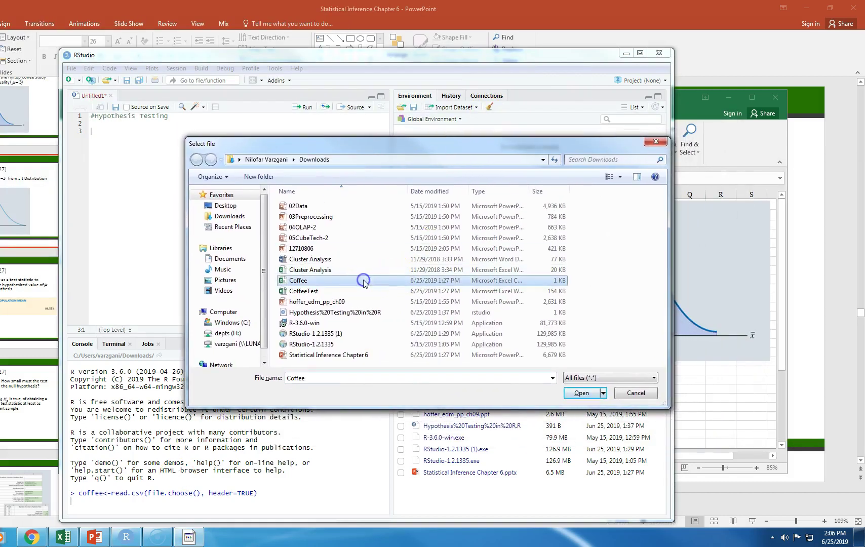
left_click(582, 393)
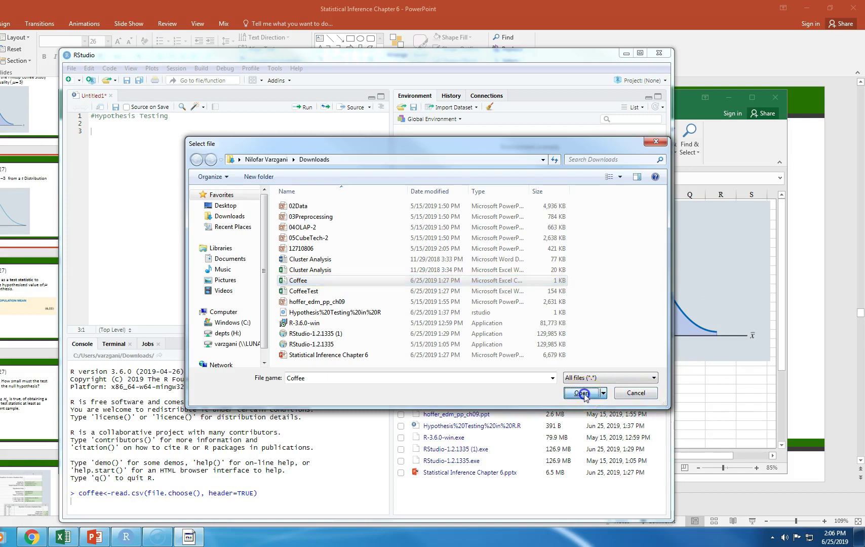
left_click(414, 142)
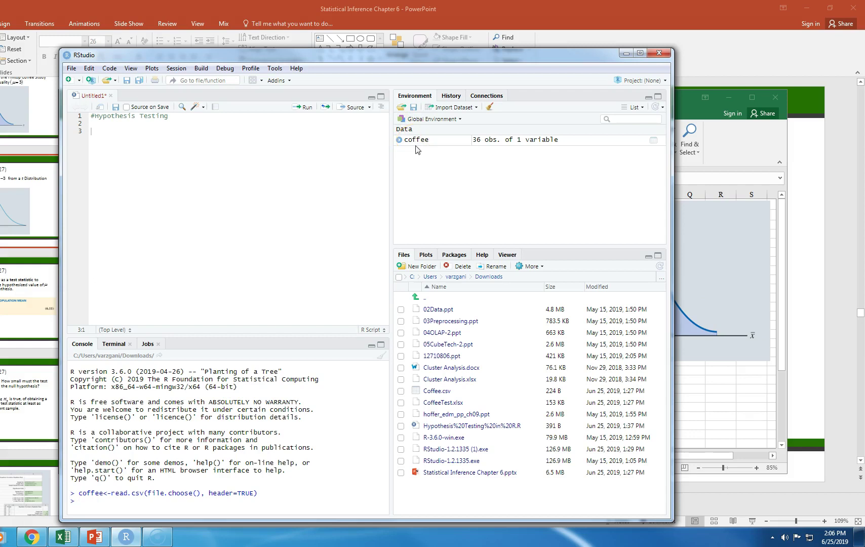
left_click(475, 145)
- Write the comment "#1. calculate the sample size" on line 3 of the script
left_click(101, 133)
type("#!")
key("BackSpace")
type("1. calculate the sample size")
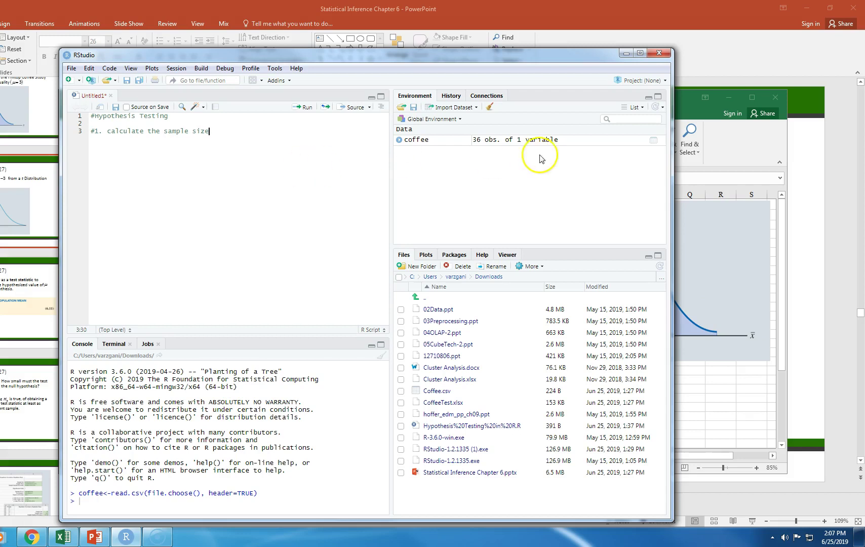
- Add the line n<-nrow(coffee) below the sample size comment and run it
key("Return")
type("n<-")
type("nrow(coffee")
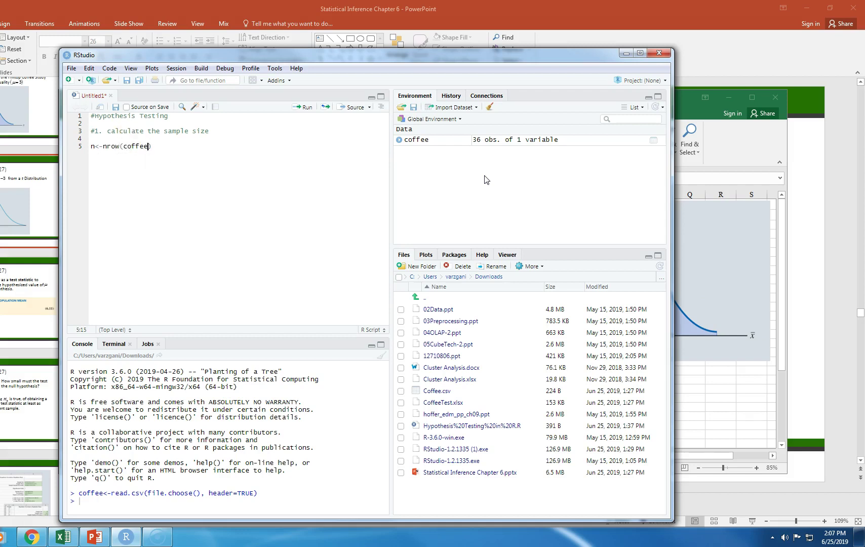
left_click(193, 151)
key("Return")
left_click_drag(177, 148, 89, 147)
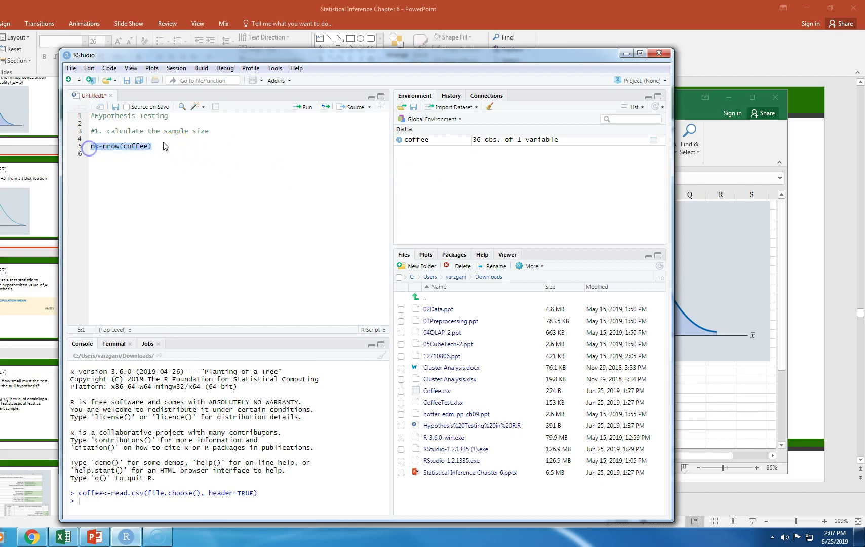
left_click(306, 107)
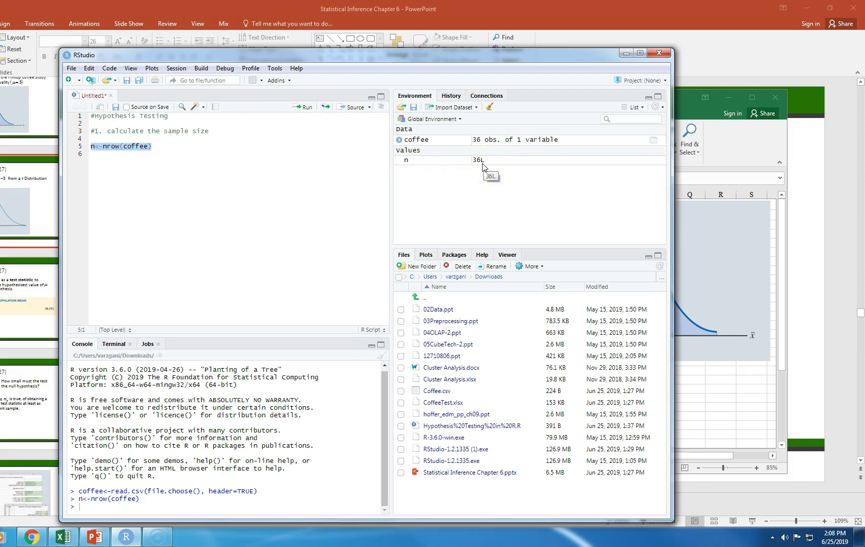
- Write the comment "#2. sample mean" on line 7 and leave a blank line below it
left_click(112, 165)
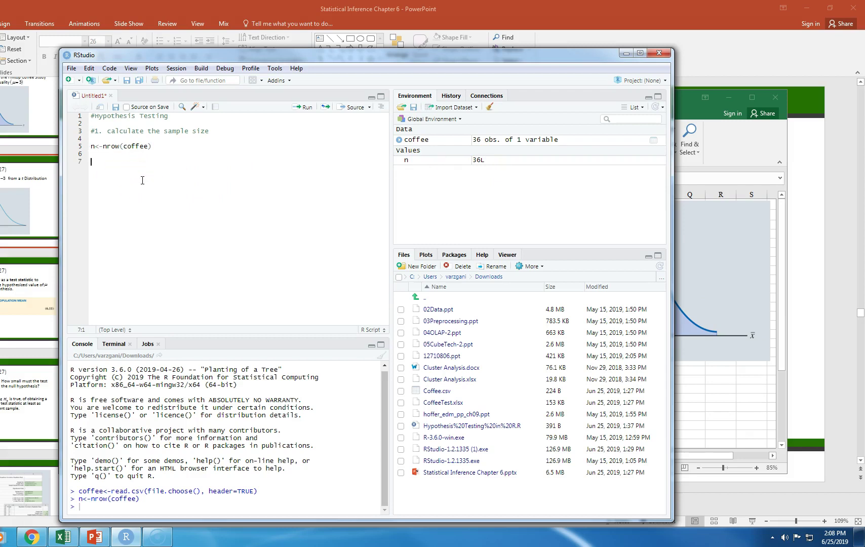
type("#2. sample mean")
key("Return")
key("Return")
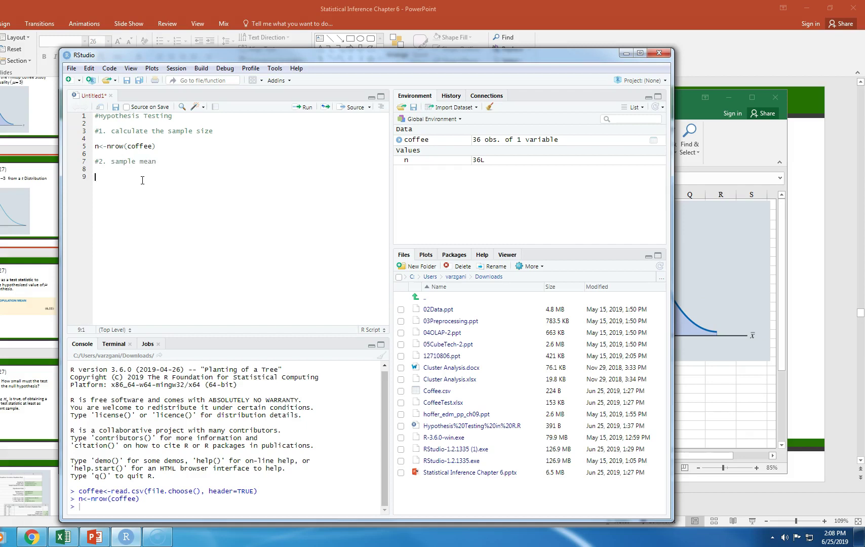
- Add the line xbar<-mean(coffee$Weight) under the sample mean comment and run it
type("xbar<-mean(coffee$")
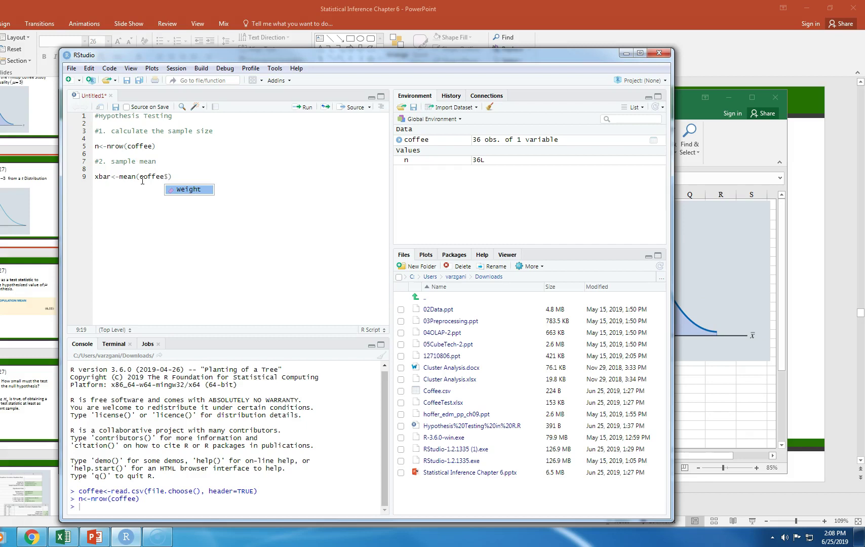
left_click(190, 189)
left_click(202, 173)
left_click(202, 174)
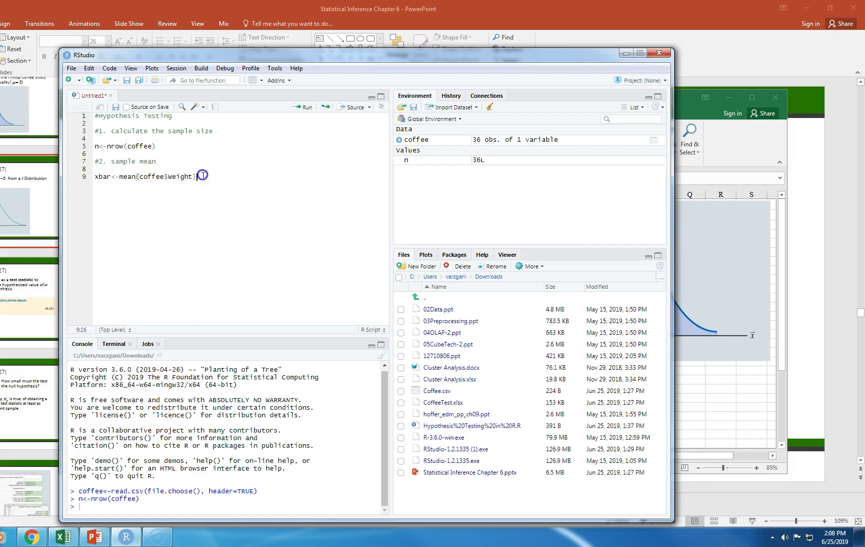
key("Return")
left_click_drag(187, 177, 94, 177)
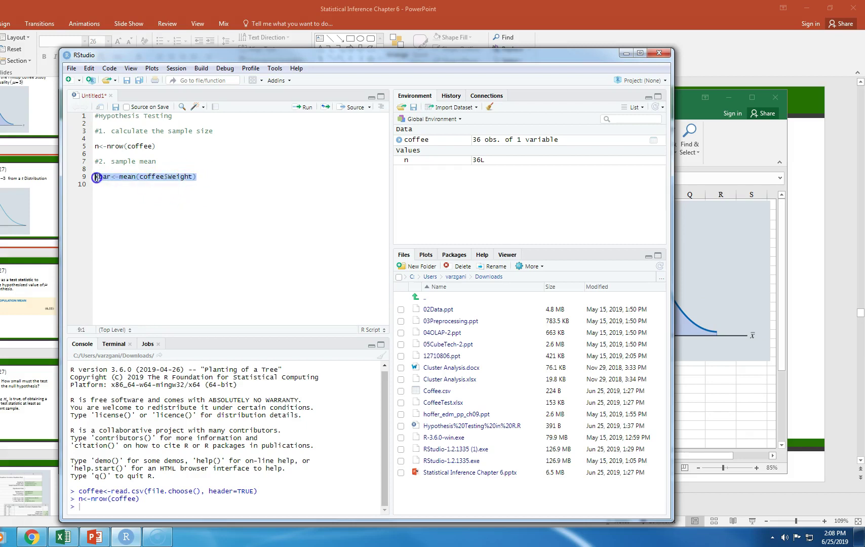
left_click(302, 108)
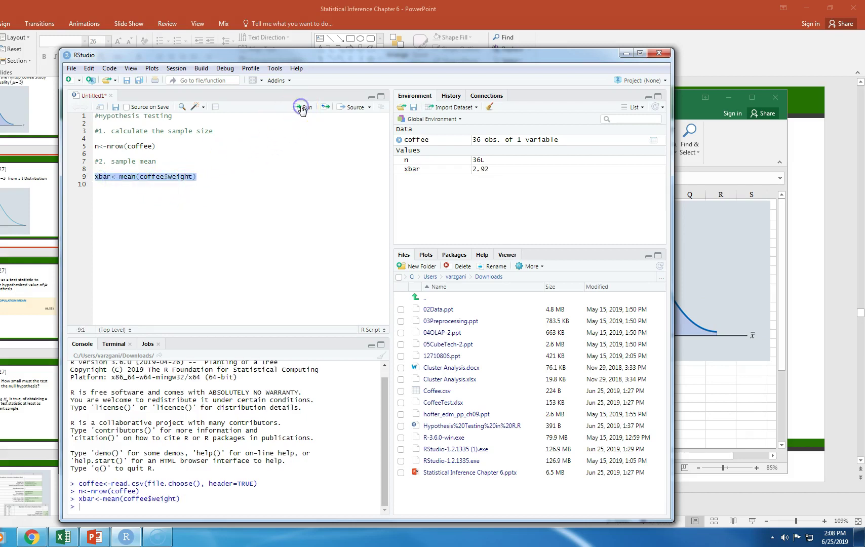
left_click(218, 177)
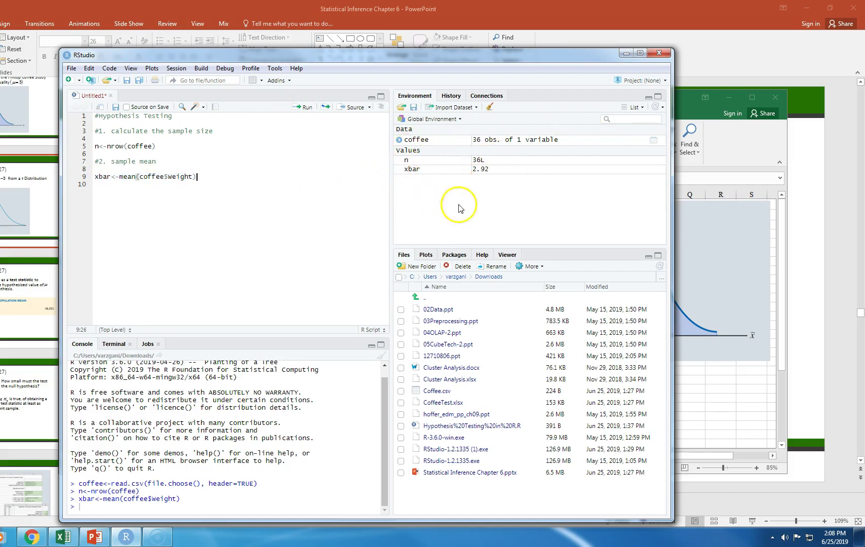
- Write the comment "#3. sample std dev" on line 11 and leave a blank line below it
left_click(225, 179)
key("Return")
key("Return")
type("3.")
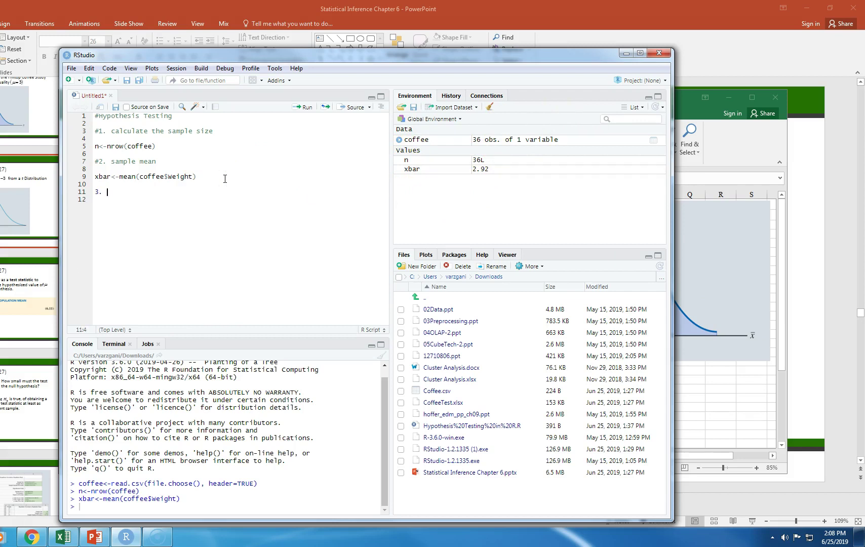
type(" Sample")
key("ctrl+z")
type("#")
type("3. sample std dev")
key("Return")
key("Return")
- Add the line s<-sd(coffee$Weight) under the sample std dev comment and run it
type("s<-sd(coff")
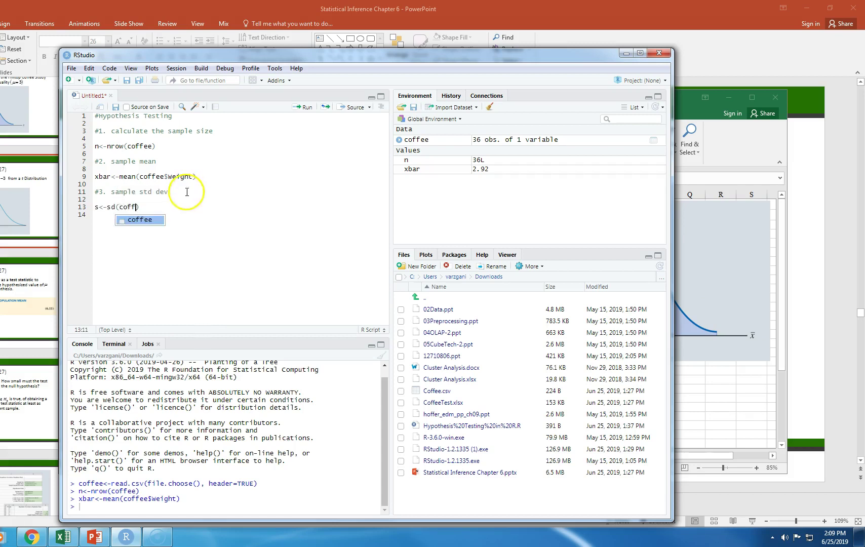
left_click(147, 220)
left_click(143, 209)
type("$")
left_click(183, 221)
left_click(182, 207)
key("Return")
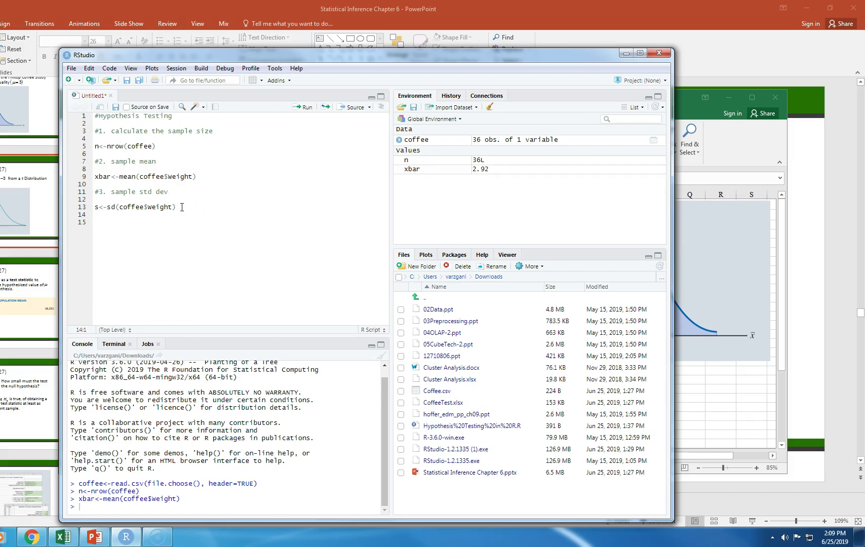
left_click_drag(181, 207, 86, 207)
left_click(305, 107)
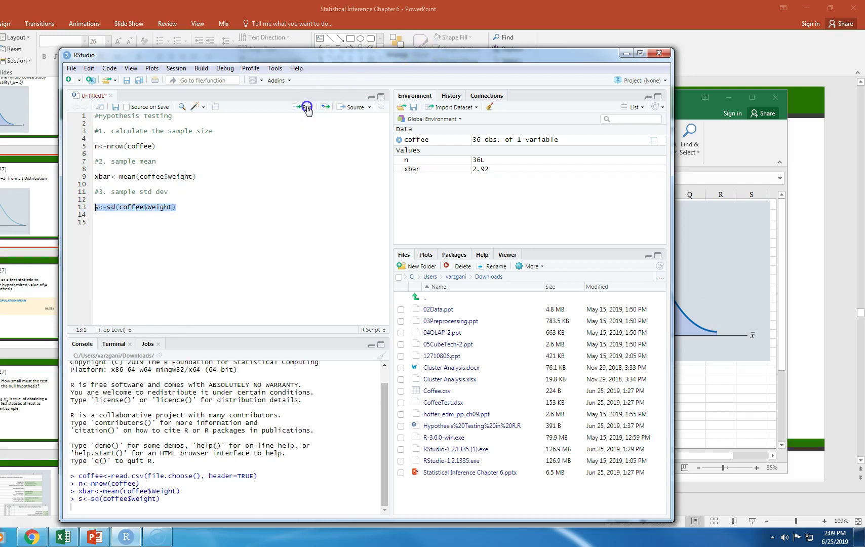
- Add the comment "#4. hypothesized value" on line 15 and the assignment mu<-3 on line 17
left_click(202, 209)
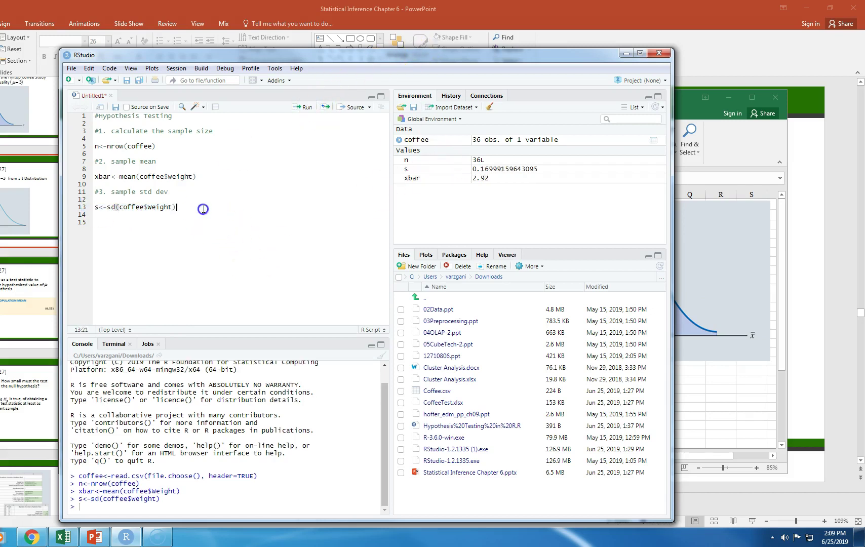
key("Return")
key("Return")
type("4.")
key("BackSpace")
type("#4. hypothesized value")
key("Return")
key("Return")
type("mu")
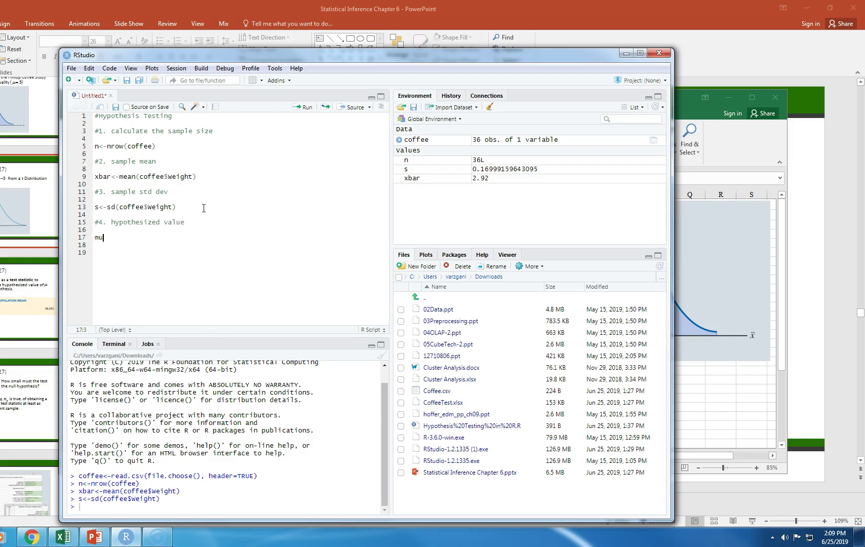
type("<-3")
- Add the comment "#5. std error" on line 19 with the formula se<- s/sqrt(n) directly below it
key("Return")
key("Return")
type("s")
key("BackSpace")
key("BackSpace")
type("#5. std error")
key("Return")
type("se<-")
type("s/sqrt(n")
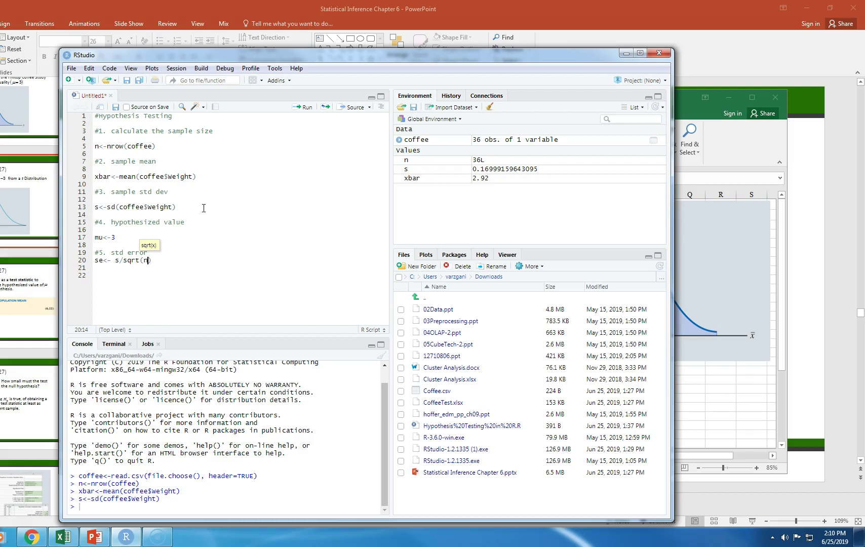
type(")")
- Add the comment "#6. test st" on line 22 with the formula t<- (xbar-mu)/se directly below it
key("Return")
key("Return")
type("#6. test st")
key("Return")
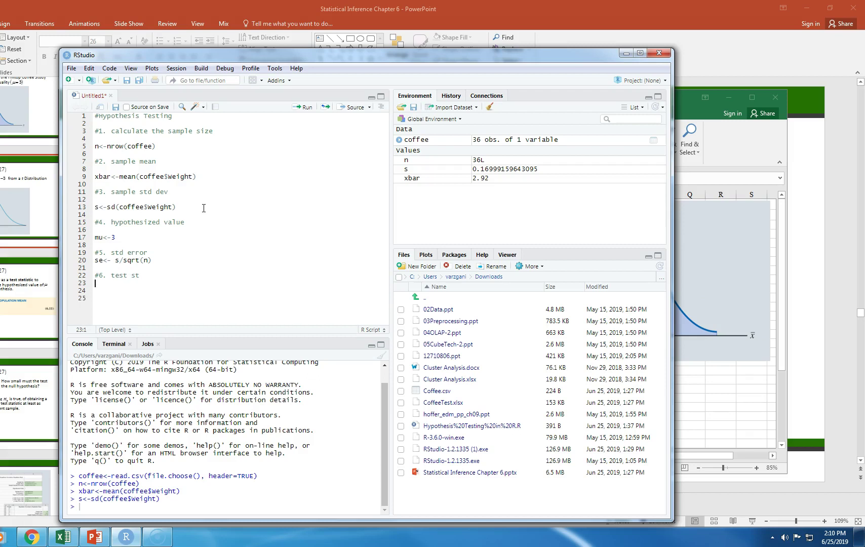
type("t<- (xbar-mu)/se")
- Add the comment "#degree of freedom" on line 25 with the line df<n-1 directly below it
key("Return")
key("Return")
type("#degree of f")
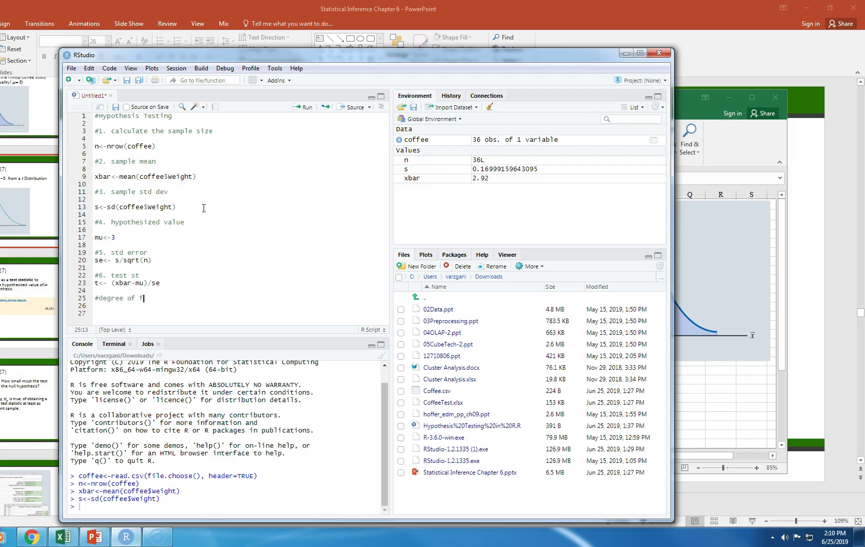
type("reedom")
key("Return")
type("df<n-1")
- Add the comment "#p value" on line 28 with the line pval<-pt(t,df) directly below it
key("Return")
key("Return")
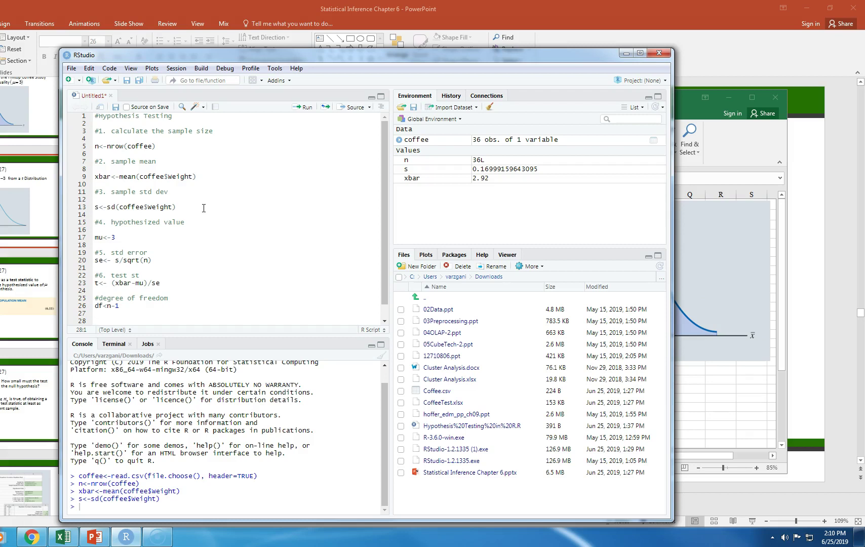
type("#p value")
key("Return")
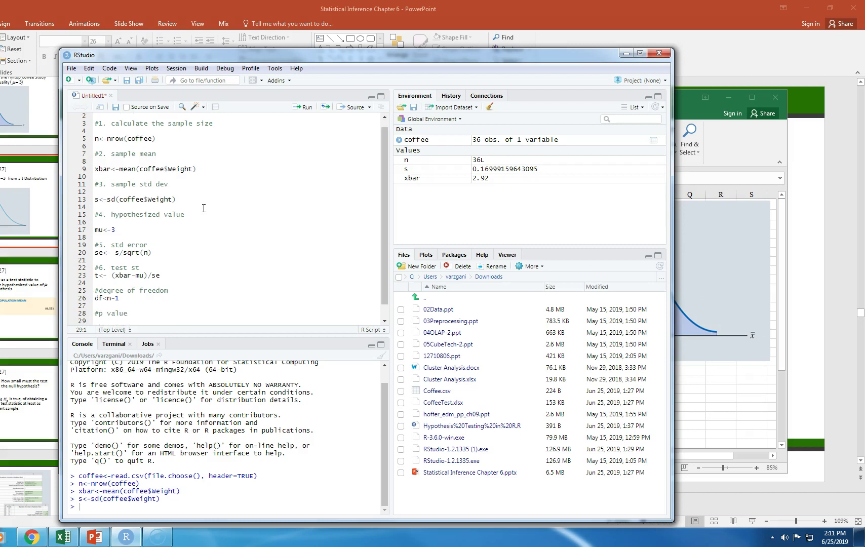
type("pval<-")
type("pt(")
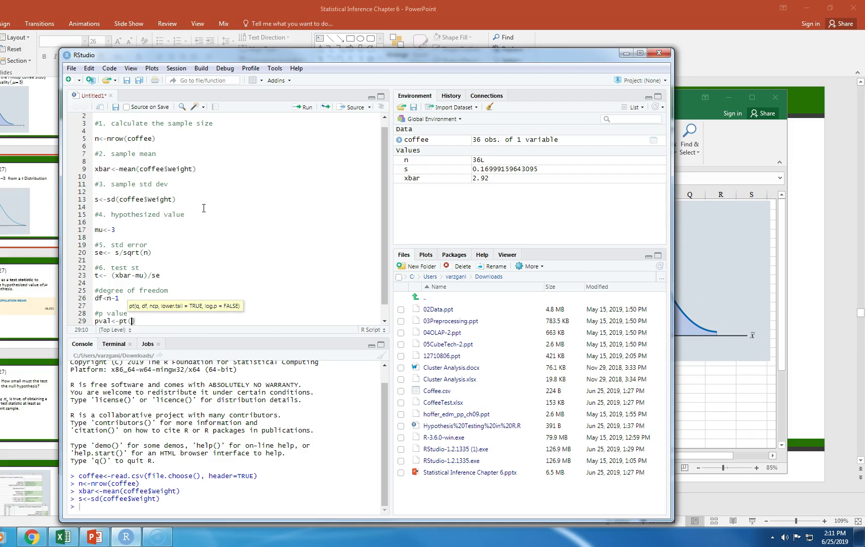
type("t,df")
type(")")
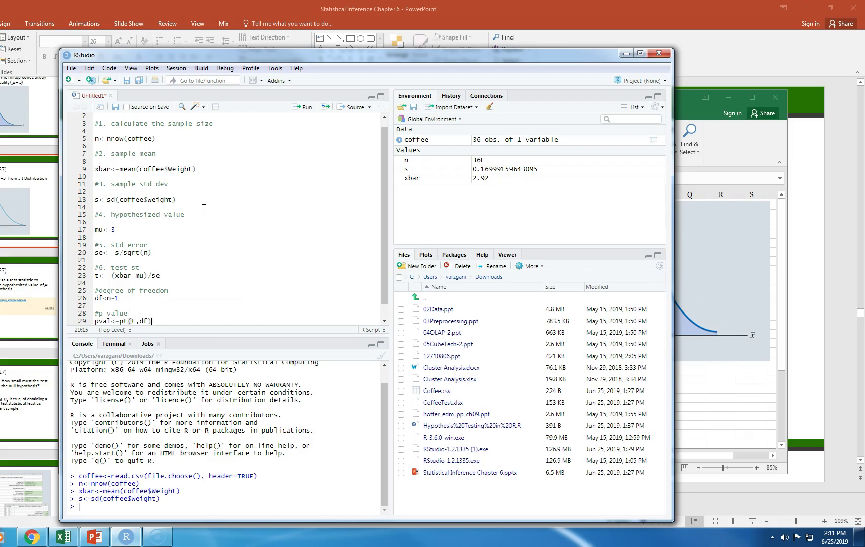
key("Return")
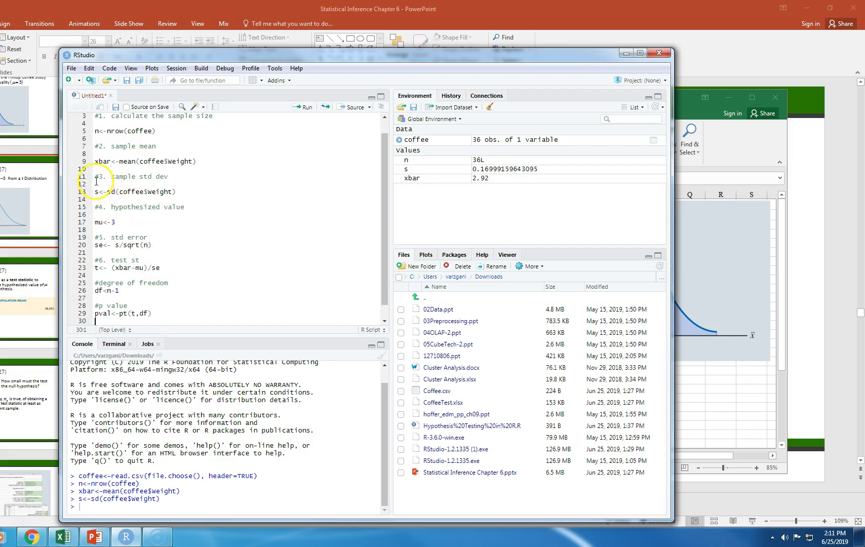
- Run the whole script from its first line through the pval<-pt(t,df) line
left_click_drag(95, 179, 157, 315)
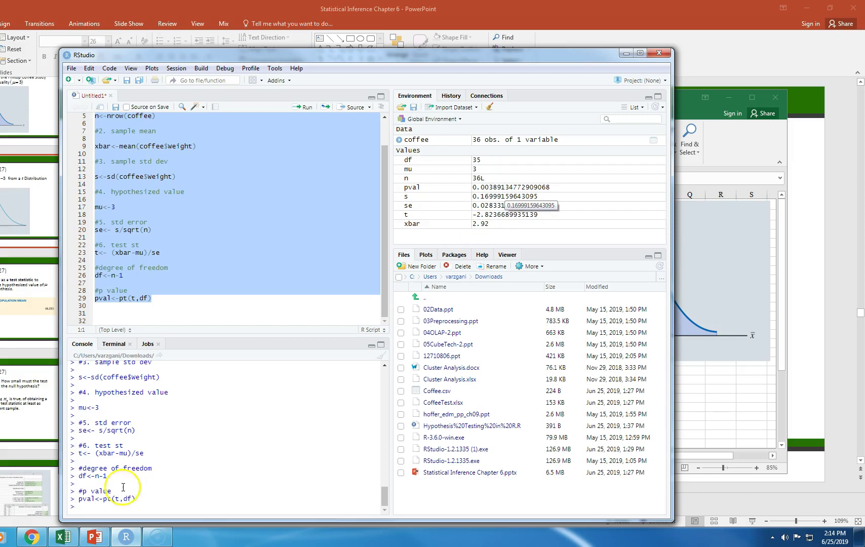
left_click(29, 531)
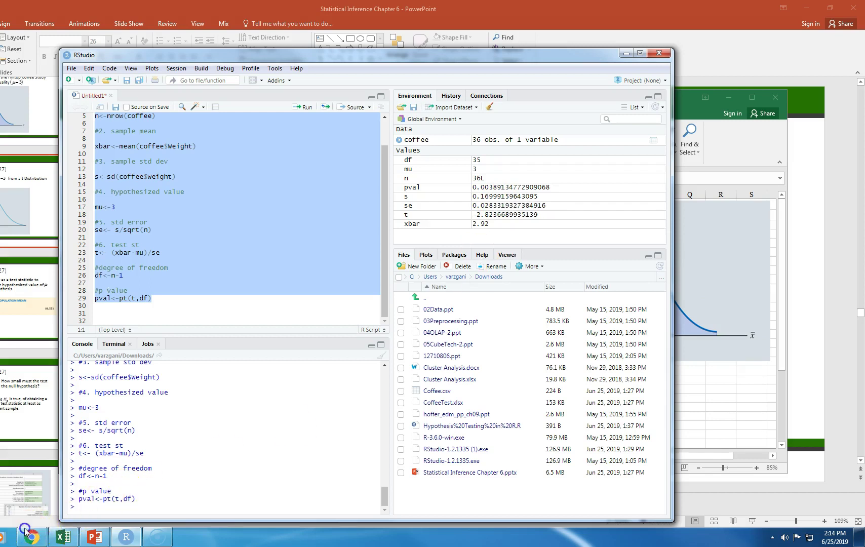